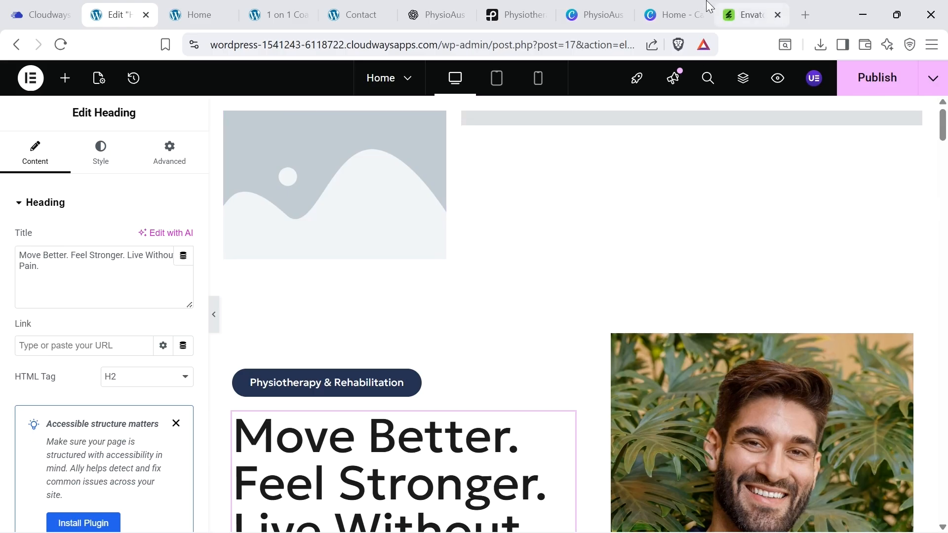
# Step: Check the dimensions of the existing PhysioAus logo design in the other tab
pyautogui.click(672, 14)
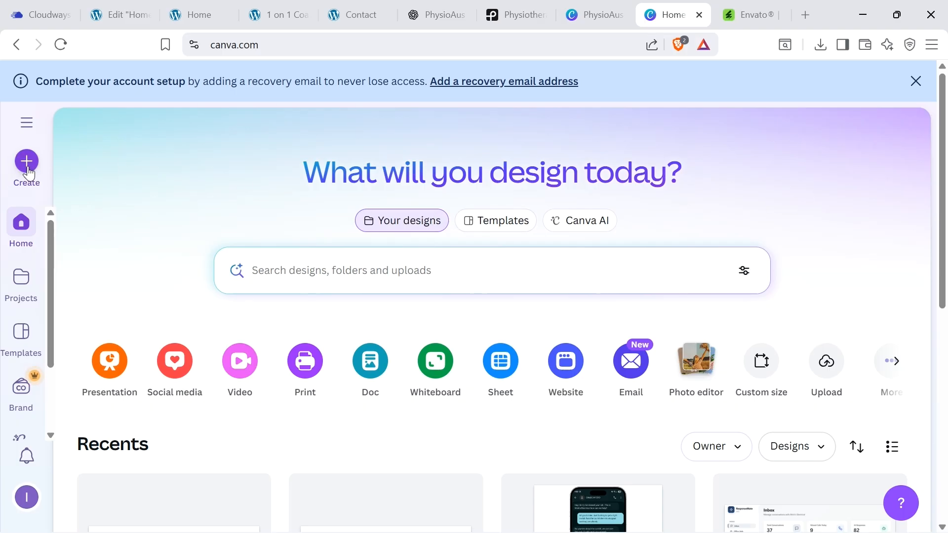
pyautogui.click(614, 6)
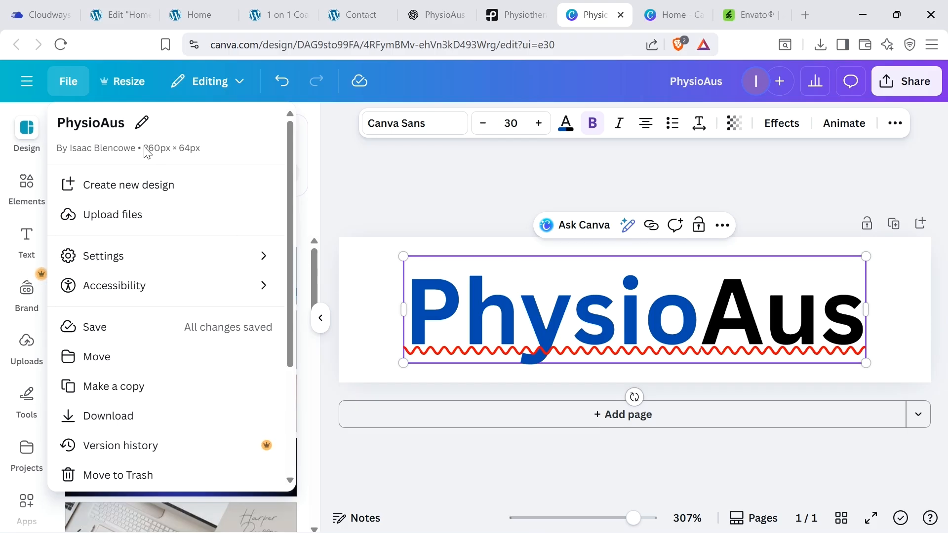
pyautogui.click(670, 14)
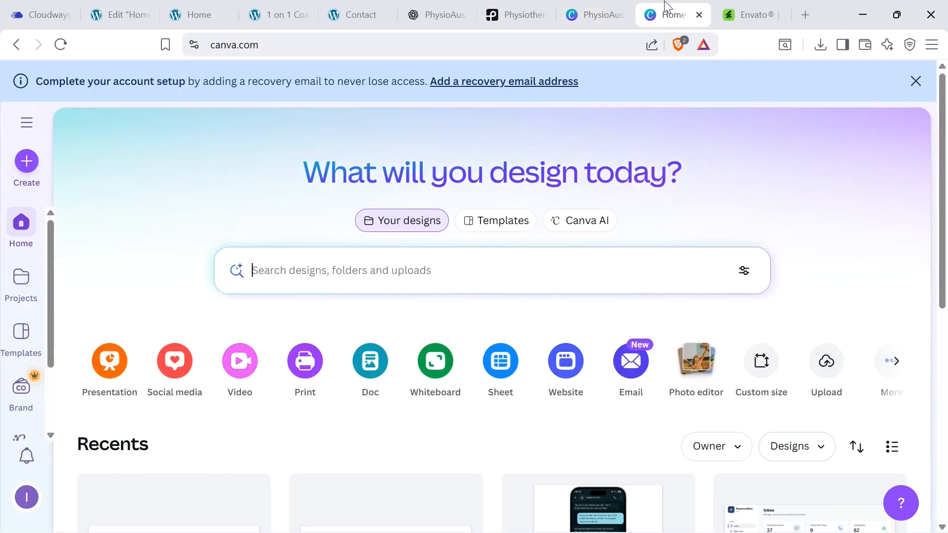
# Step: Create a new custom-size design of 260 × 64 px
pyautogui.click(23, 163)
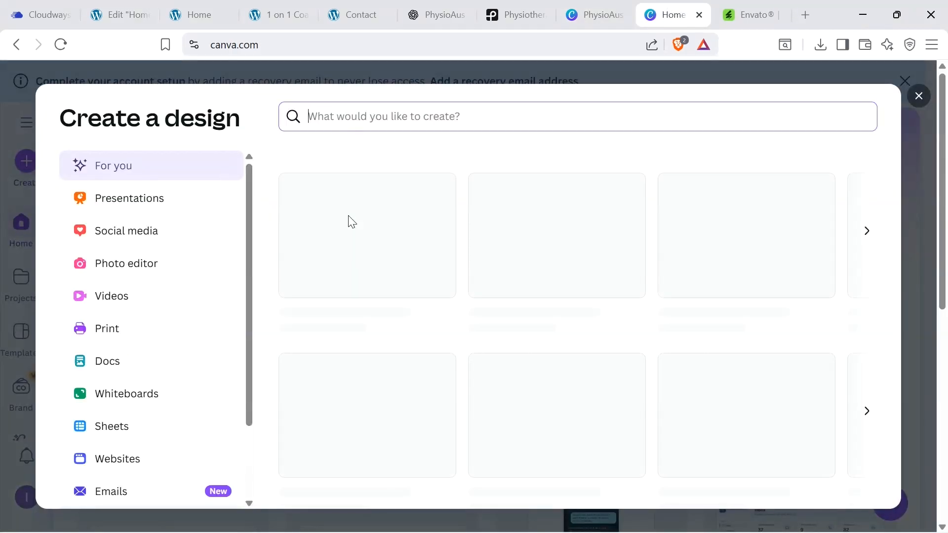
pyautogui.scroll(-3, 148, 370)
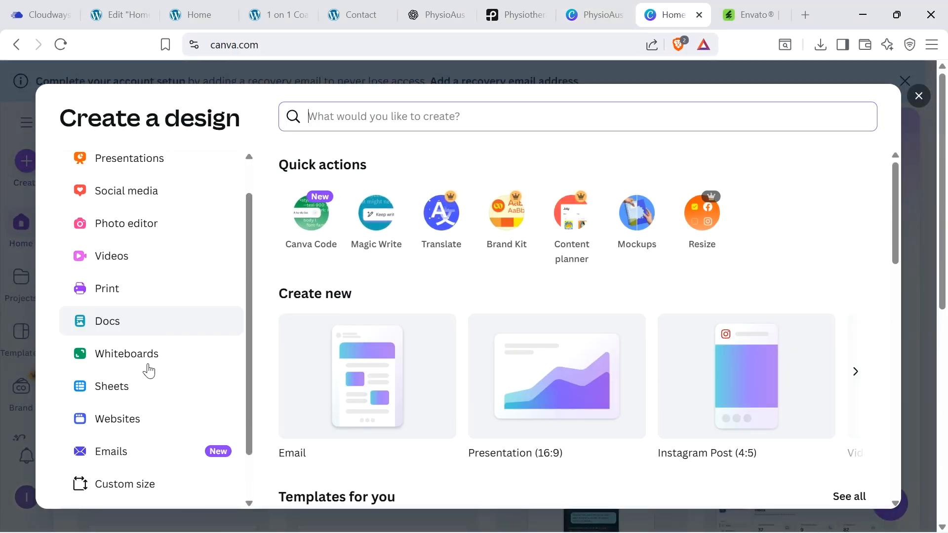
pyautogui.click(113, 442)
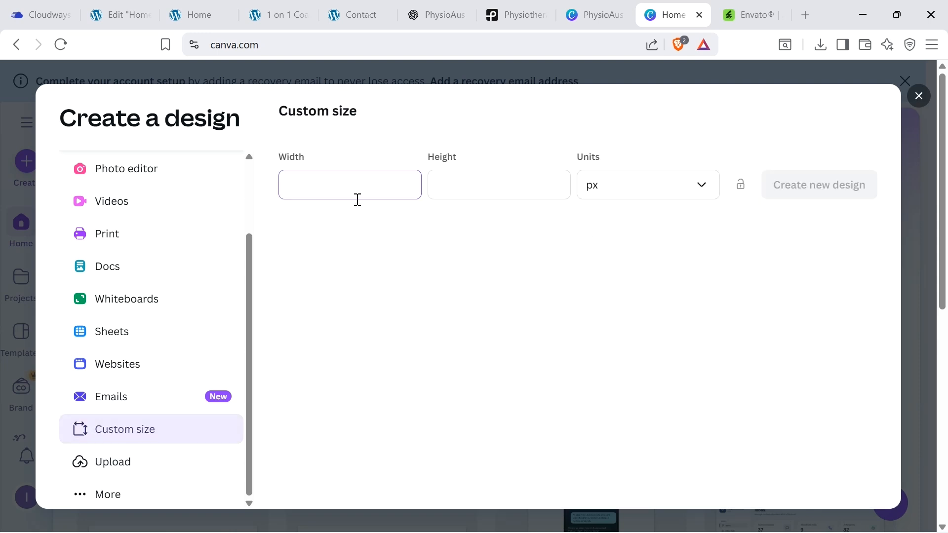
pyautogui.press('Tab')
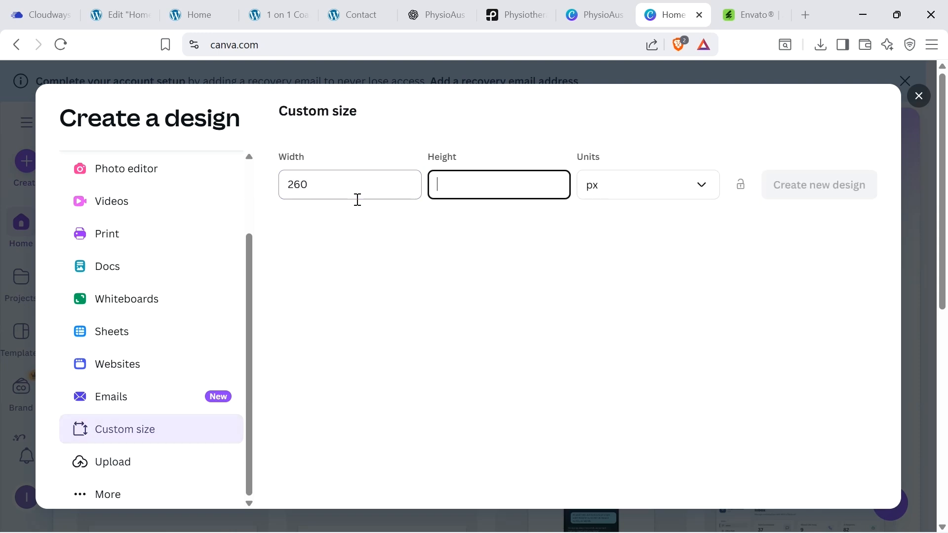
pyautogui.click(608, 14)
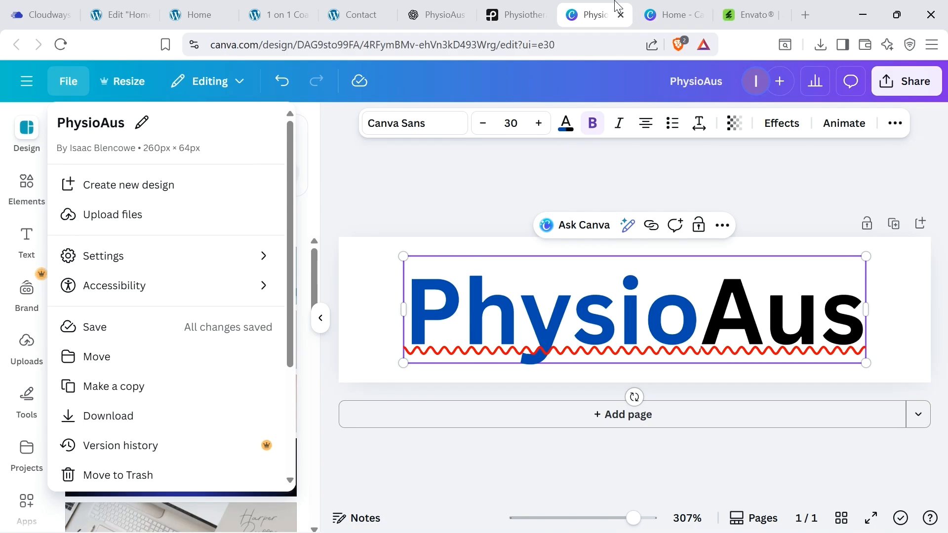
pyautogui.click(692, 11)
pyautogui.write('64')
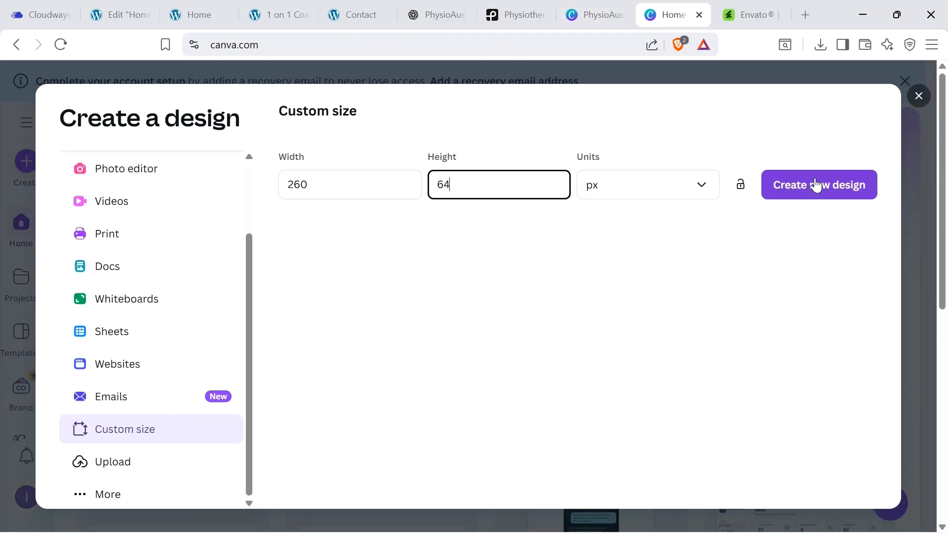
pyautogui.click(816, 186)
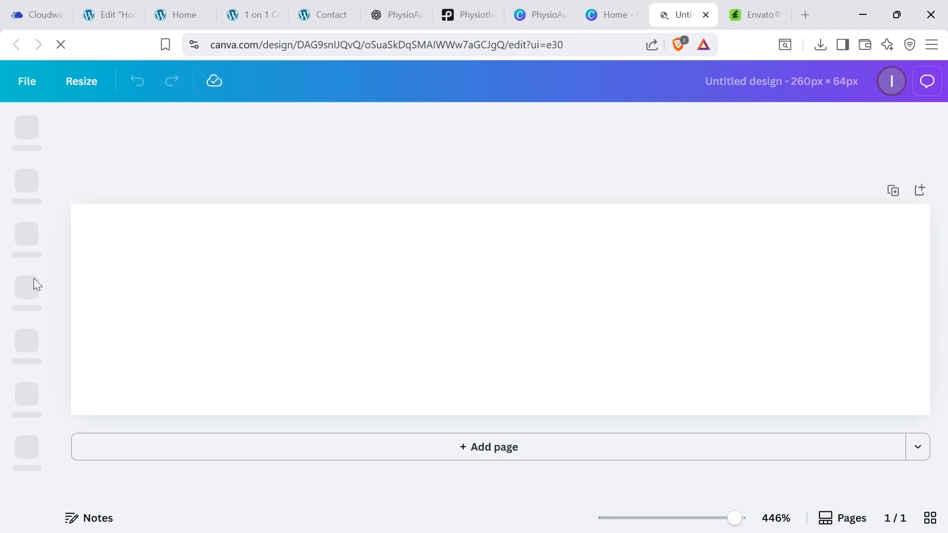
pyautogui.click(25, 240)
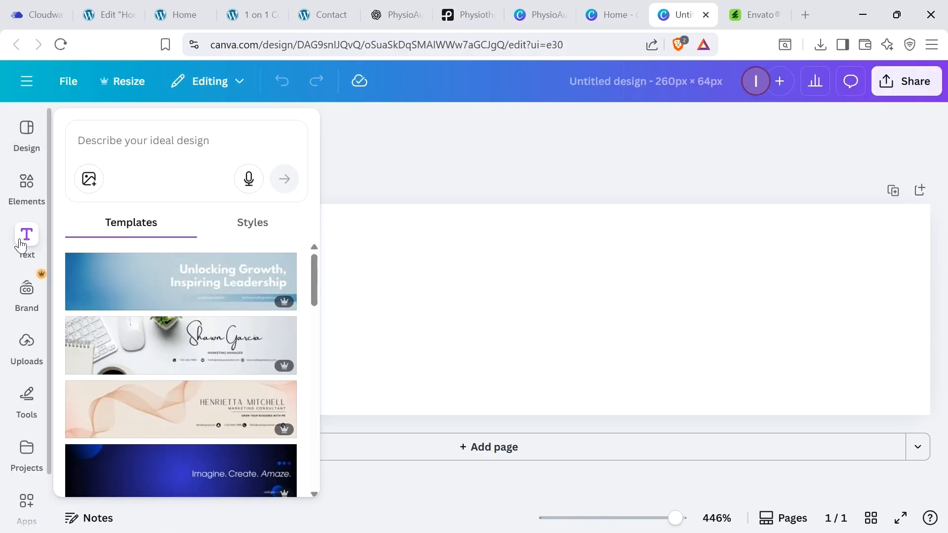
pyautogui.click(169, 362)
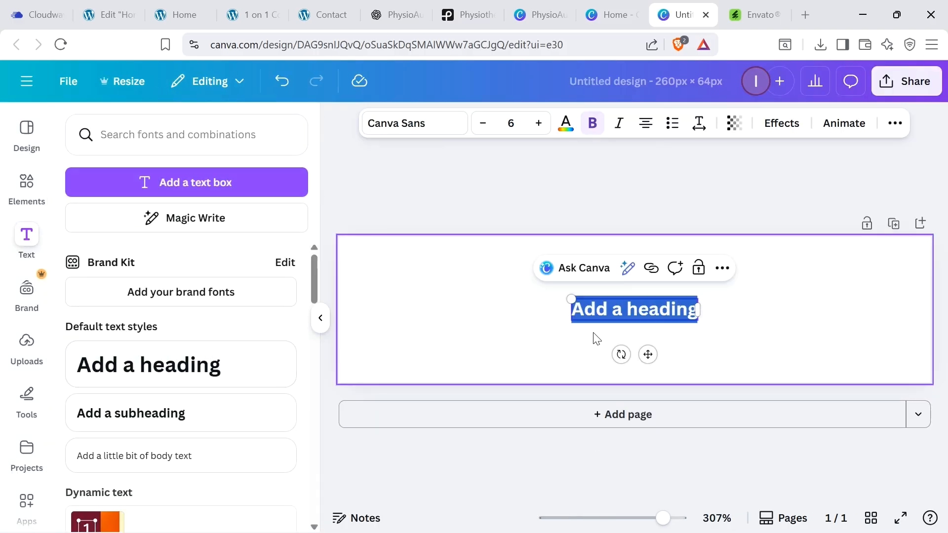
pyautogui.write('Physi')
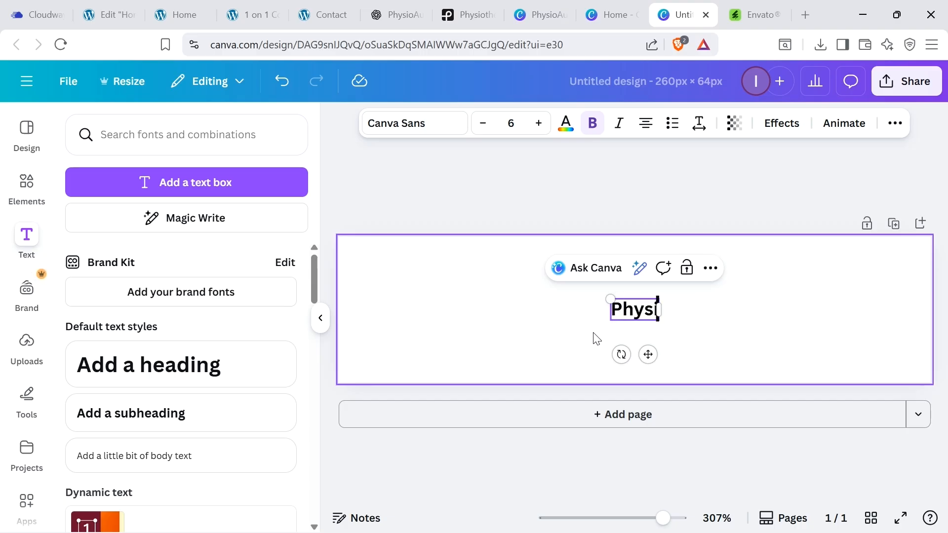
pyautogui.write('cAus')
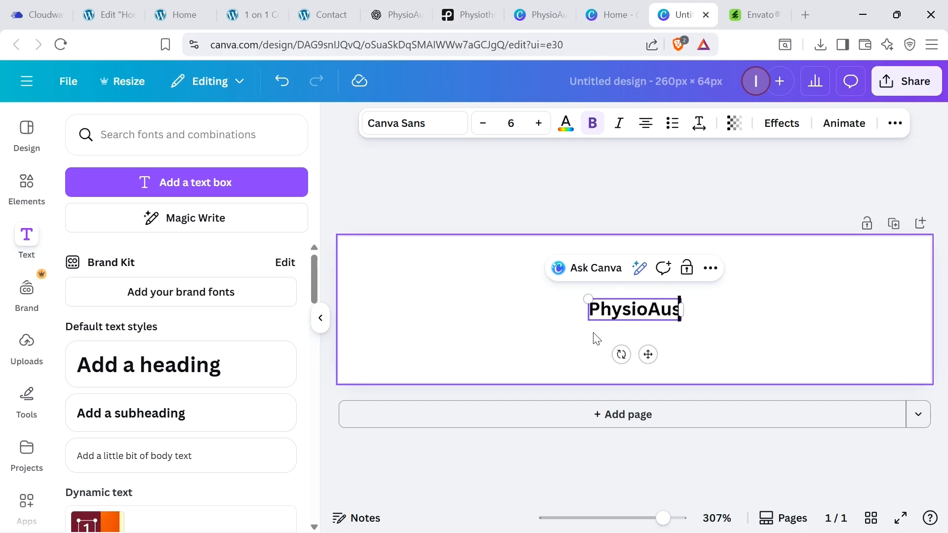
pyautogui.moveTo(681, 321); pyautogui.dragTo(858, 442)
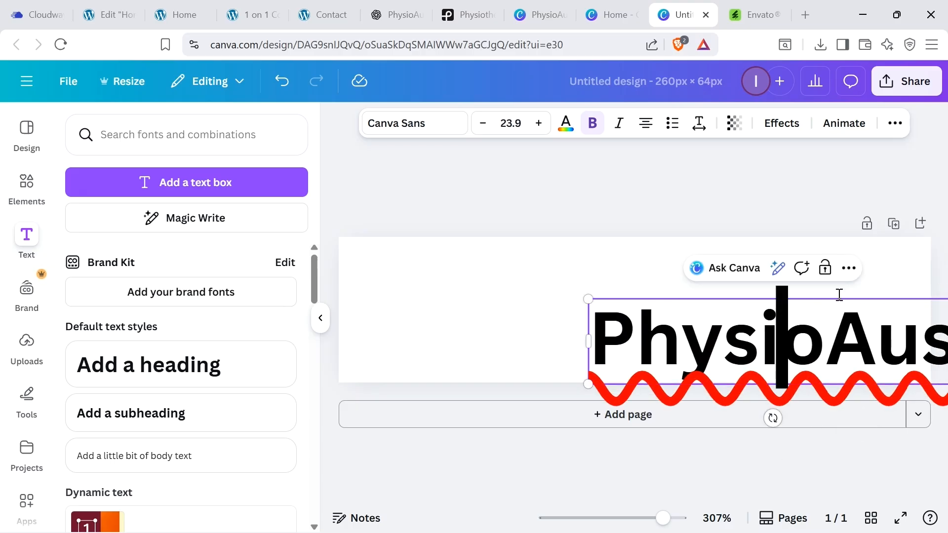
pyautogui.click(715, 295)
pyautogui.moveTo(662, 312); pyautogui.dragTo(523, 265)
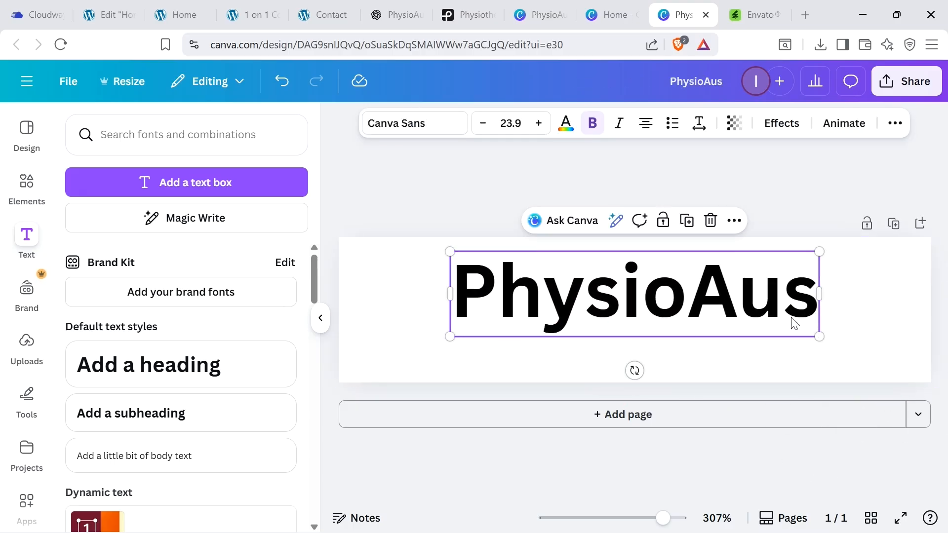
pyautogui.moveTo(870, 363); pyautogui.dragTo(924, 395)
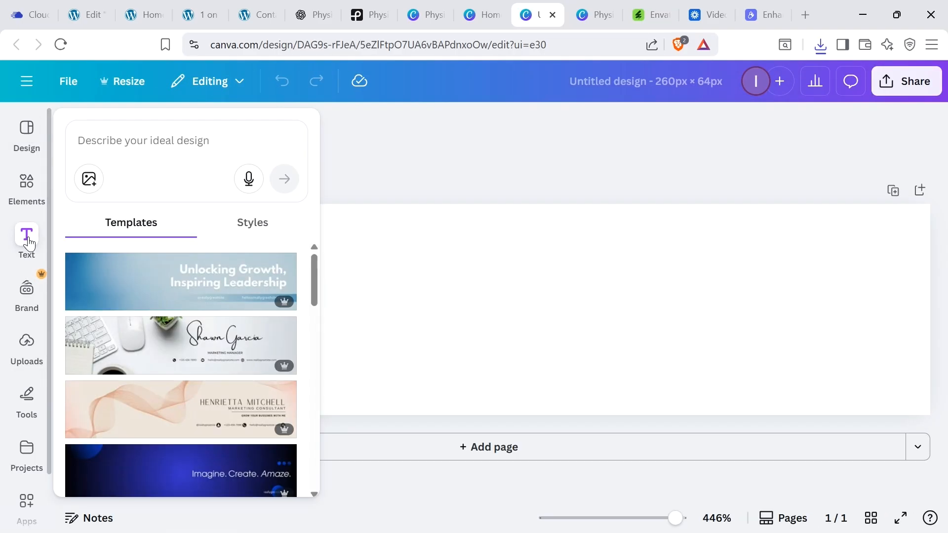
# Step: Add a heading to the new design and enter the text PhysioAus
pyautogui.click(28, 243)
pyautogui.click(182, 364)
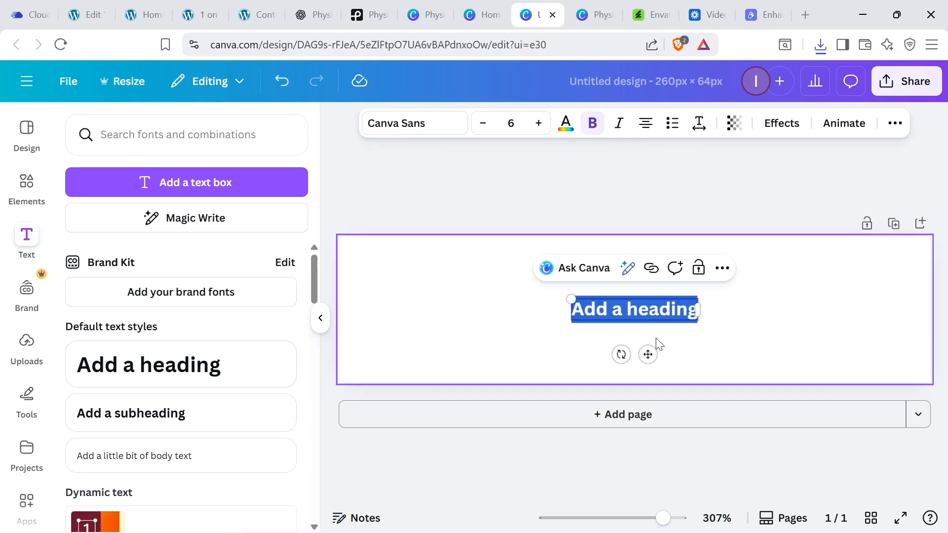
pyautogui.write('Physic')
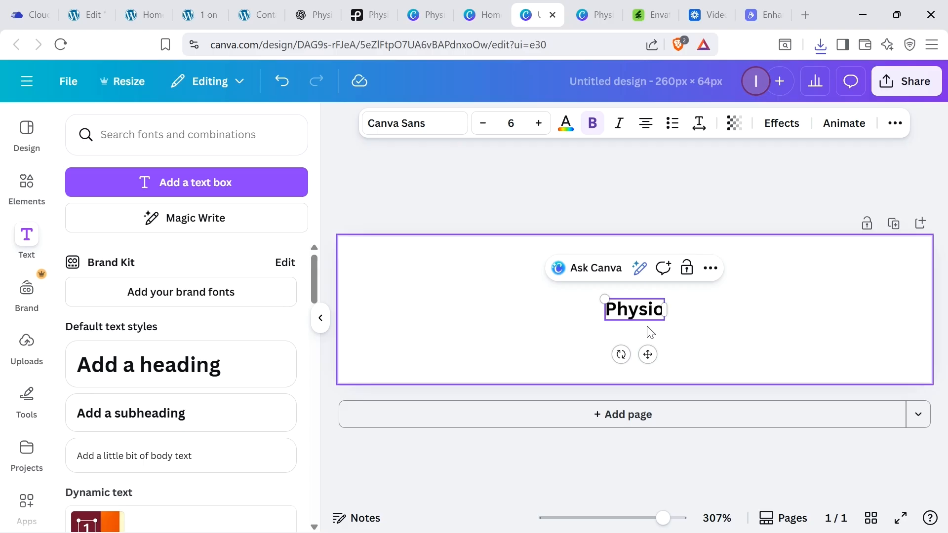
pyautogui.write('Aus')
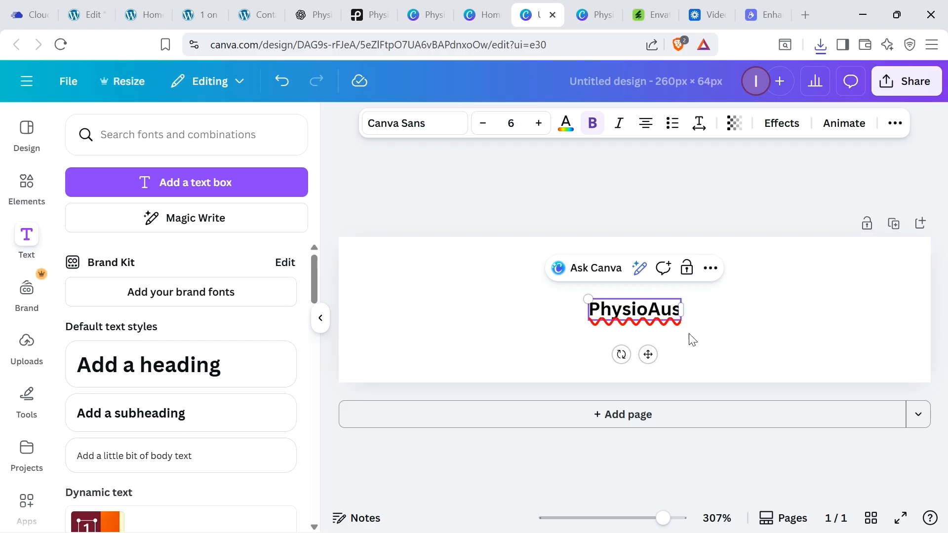
# Step: Enlarge the PhysioAus heading to fill most of the banner and center it on the page
pyautogui.moveTo(684, 323); pyautogui.dragTo(942, 528)
pyautogui.click(543, 308)
pyautogui.moveTo(720, 365); pyautogui.dragTo(565, 329)
pyautogui.moveTo(824, 354); pyautogui.dragTo(915, 395)
pyautogui.moveTo(867, 364); pyautogui.dragTo(835, 354)
# Step: Try switching the heading to the Arimo font and toggling bold, then undo those changes
pyautogui.click(423, 130)
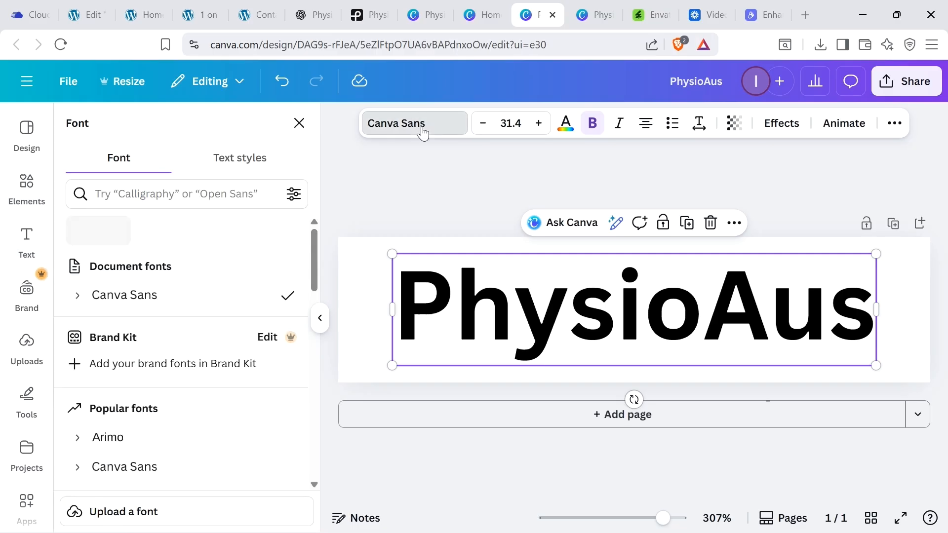
pyautogui.click(143, 450)
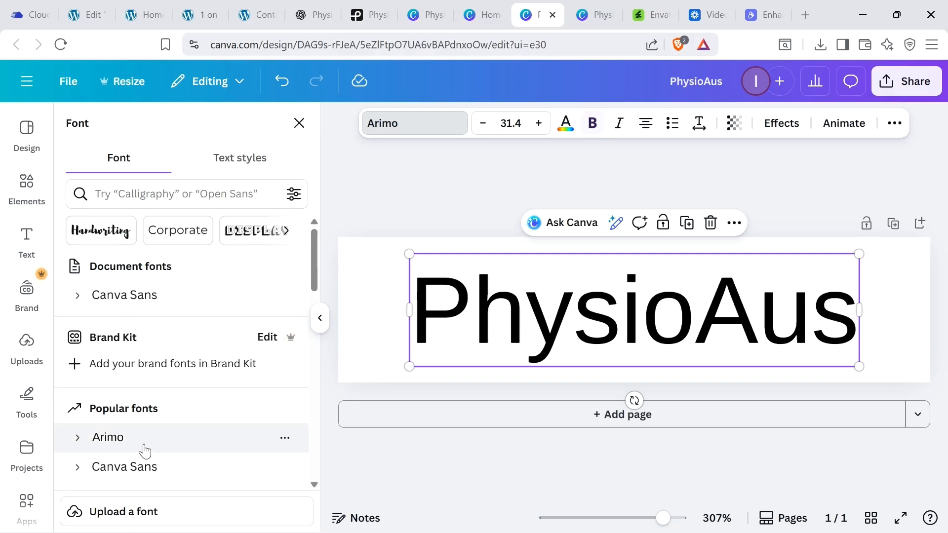
pyautogui.doubleClick(676, 312)
pyautogui.click(698, 312)
pyautogui.doubleClick(692, 304)
pyautogui.click(593, 123)
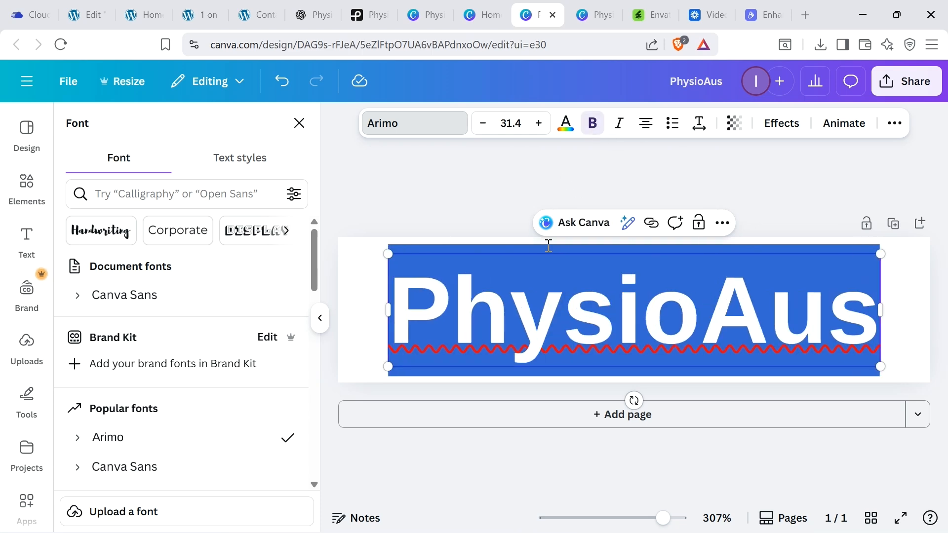
pyautogui.click(549, 246)
pyautogui.hotkey('ctrl', 'z')
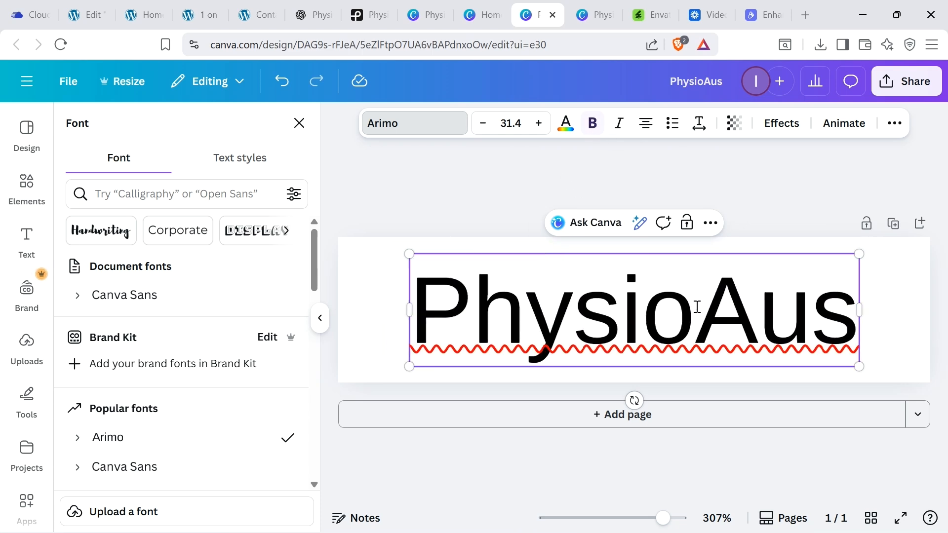
pyautogui.hotkey('ctrl', 'z')
# Step: Select the word Physio in the heading and color it dark blue
pyautogui.moveTo(695, 305); pyautogui.dragTo(395, 306)
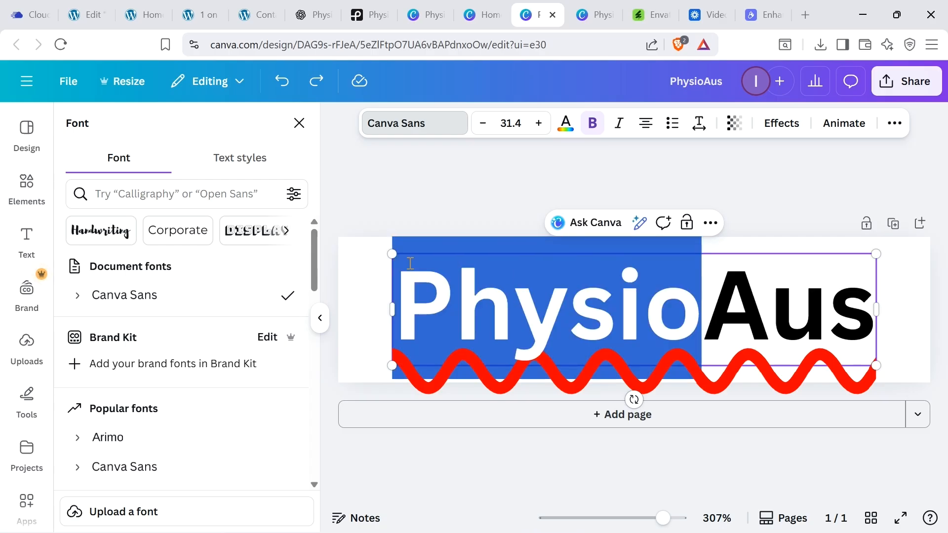
pyautogui.click(566, 124)
pyautogui.click(249, 458)
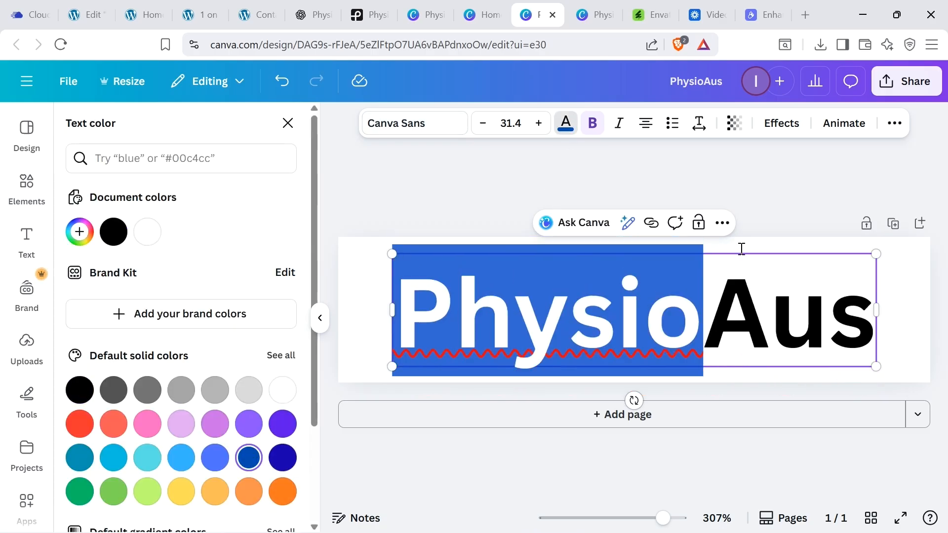
pyautogui.click(801, 200)
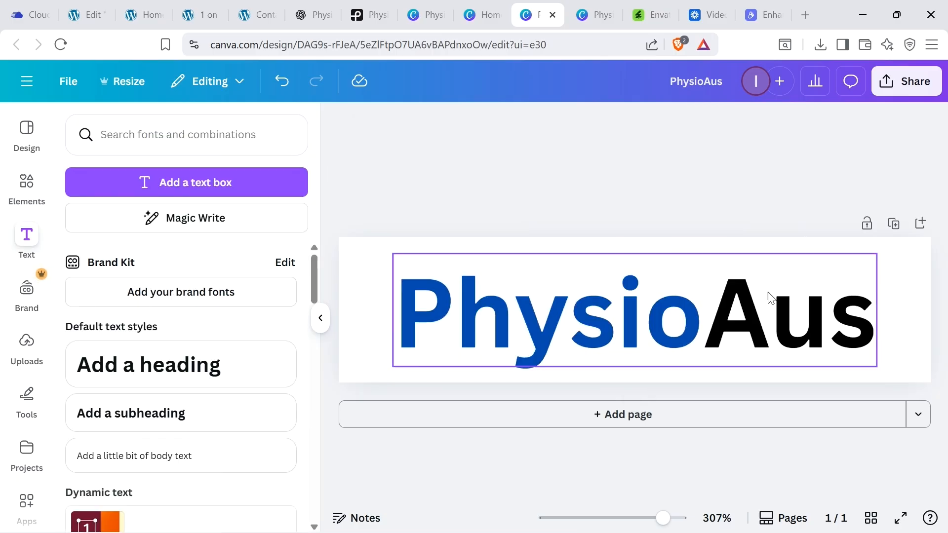
# Step: Align the heading to the vertical middle of the page
pyautogui.click(761, 311)
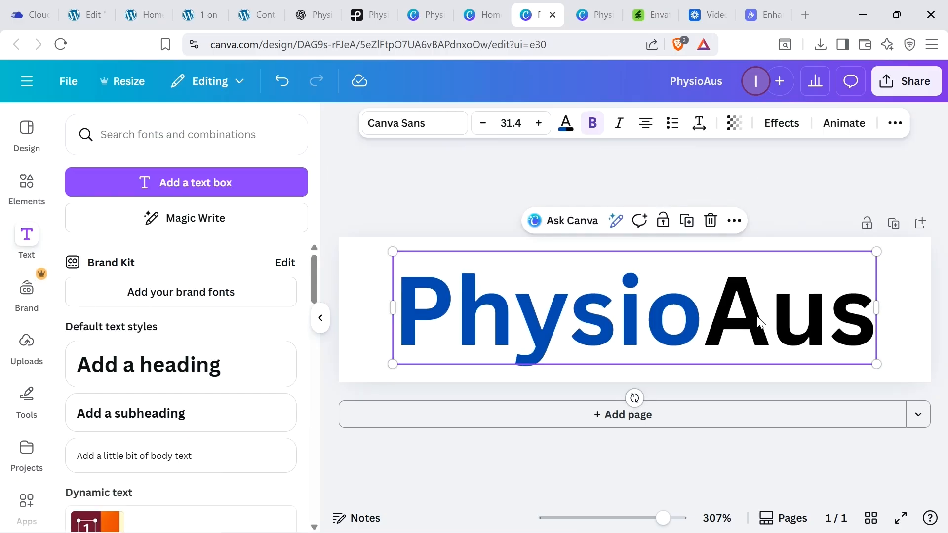
pyautogui.moveTo(689, 322); pyautogui.dragTo(667, 317)
pyautogui.click(897, 128)
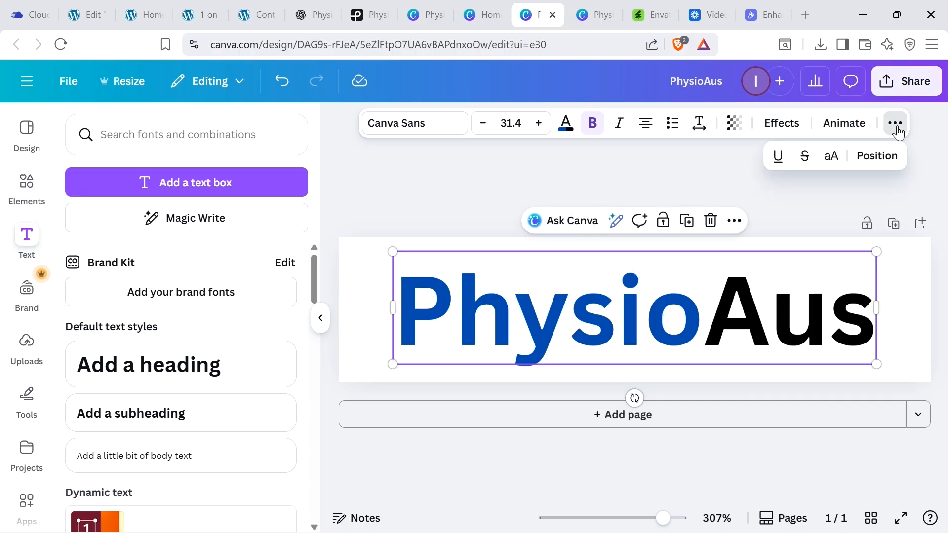
pyautogui.click(891, 161)
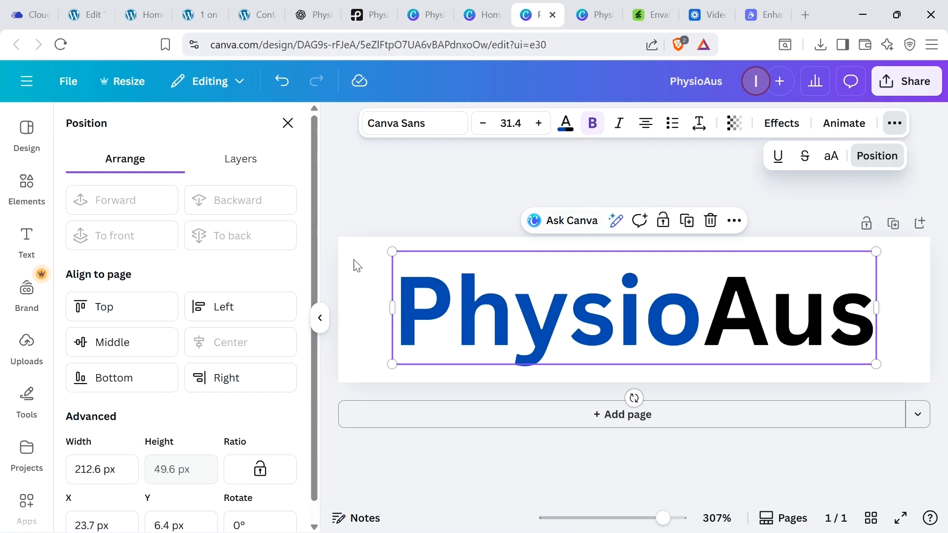
pyautogui.click(112, 341)
pyautogui.click(789, 179)
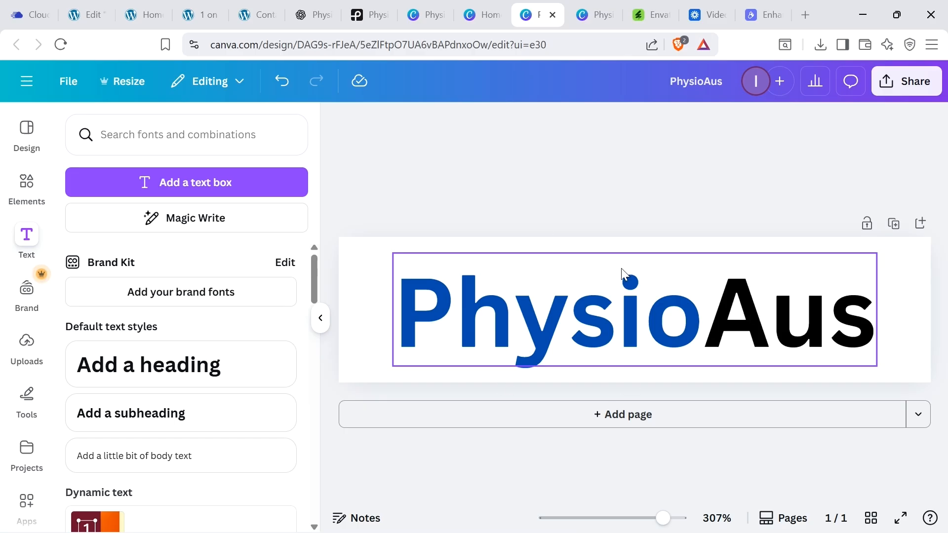
# Step: Download the design as a 260 × 64 px PNG, saving it to Downloads as PhysioAus Logo
pyautogui.click(937, 87)
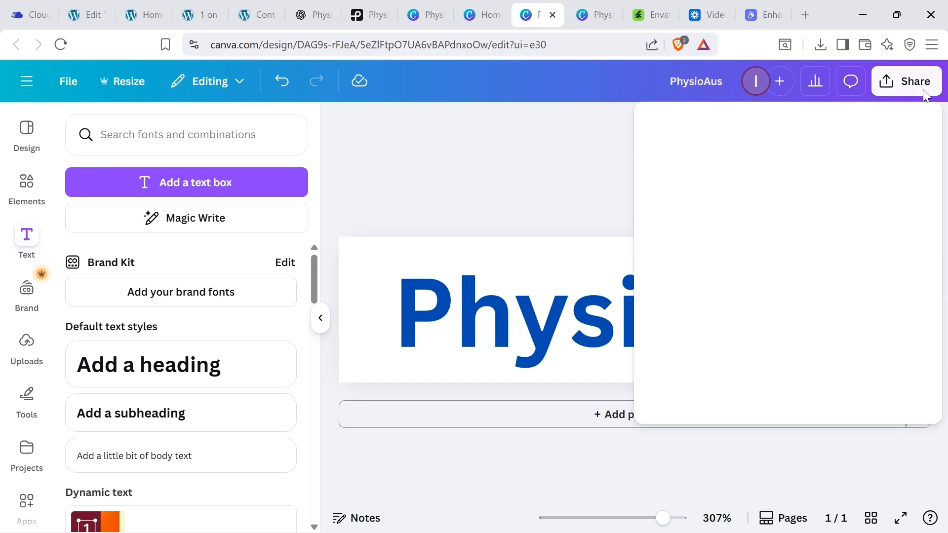
pyautogui.click(679, 387)
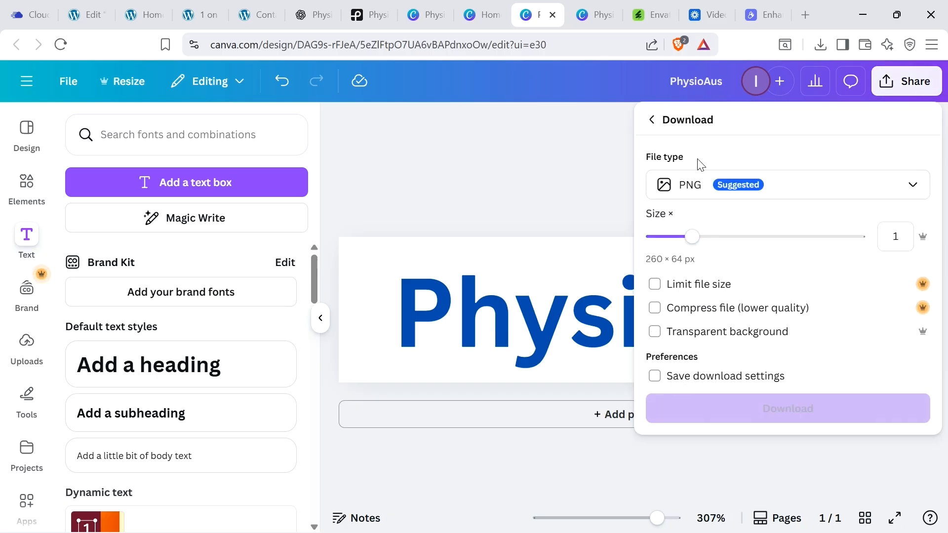
pyautogui.click(751, 417)
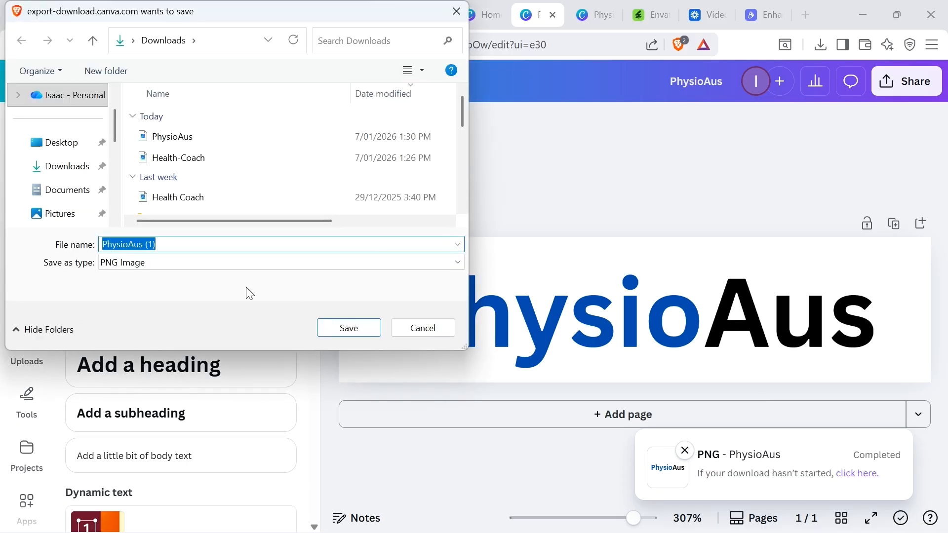
pyautogui.click(182, 240)
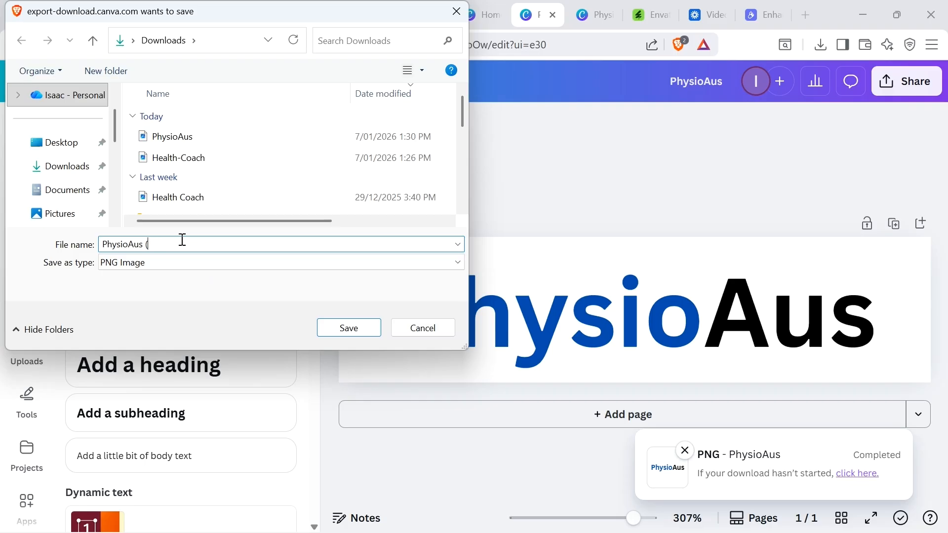
pyautogui.press('Return')
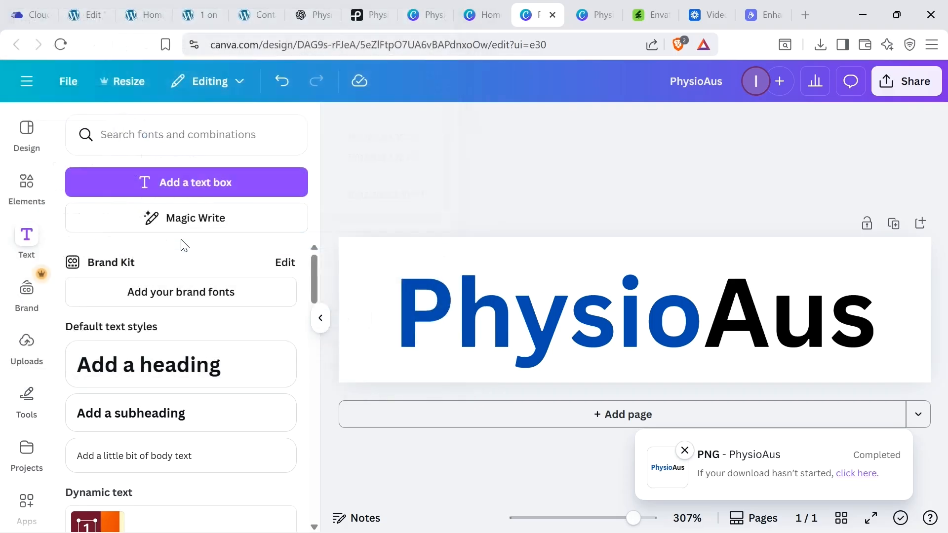
# Step: In the Elementor page, upload PhysioAus Logo.png into the header image widget, then preview it in mobile portrait view
pyautogui.click(101, 7)
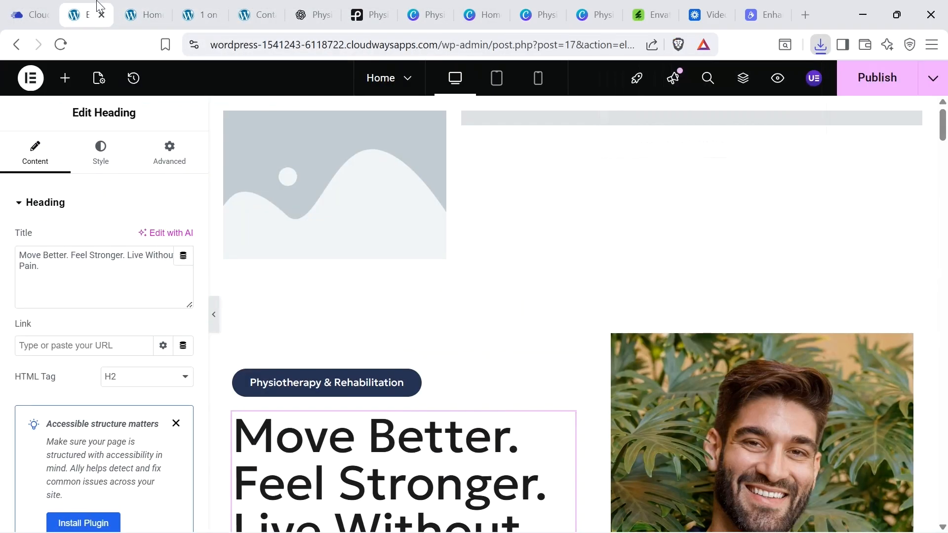
pyautogui.click(327, 198)
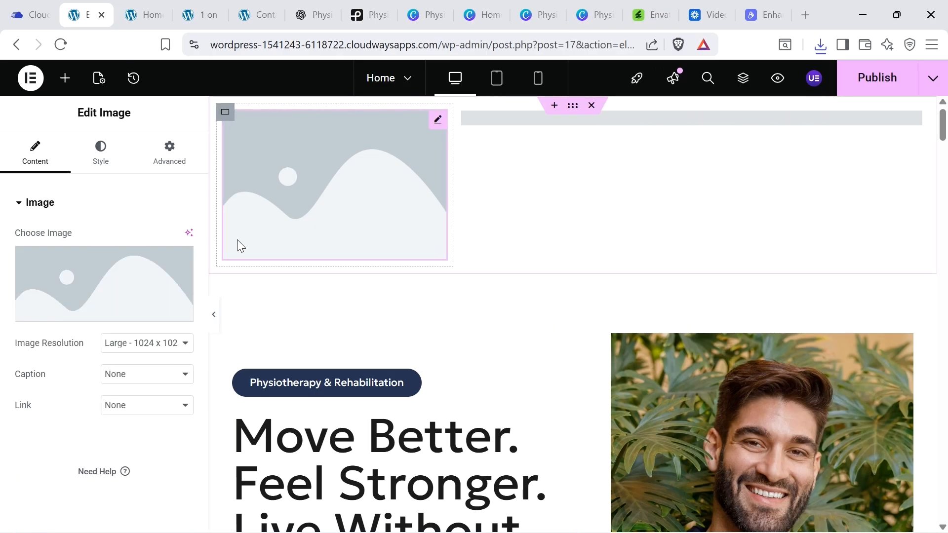
pyautogui.click(70, 277)
pyautogui.click(207, 136)
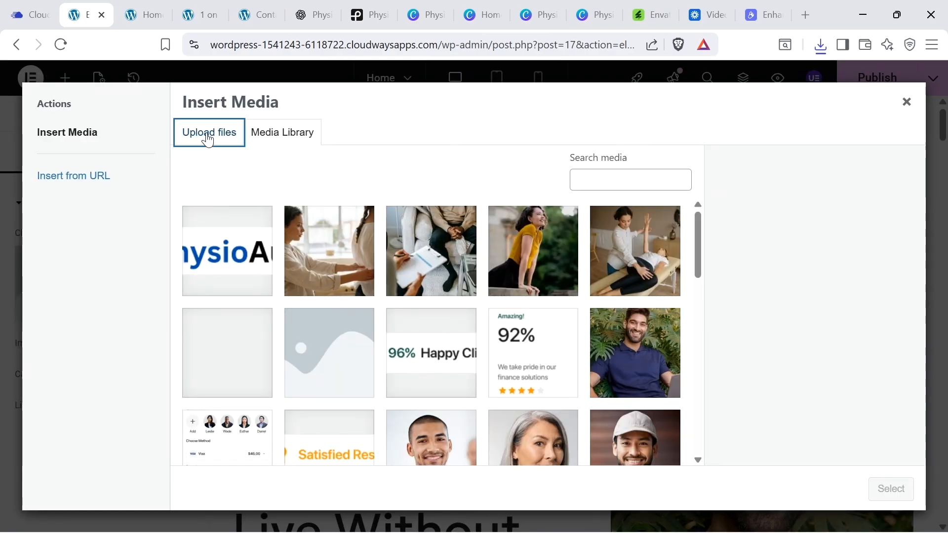
pyautogui.click(820, 44)
pyautogui.moveTo(692, 111); pyautogui.dragTo(496, 212)
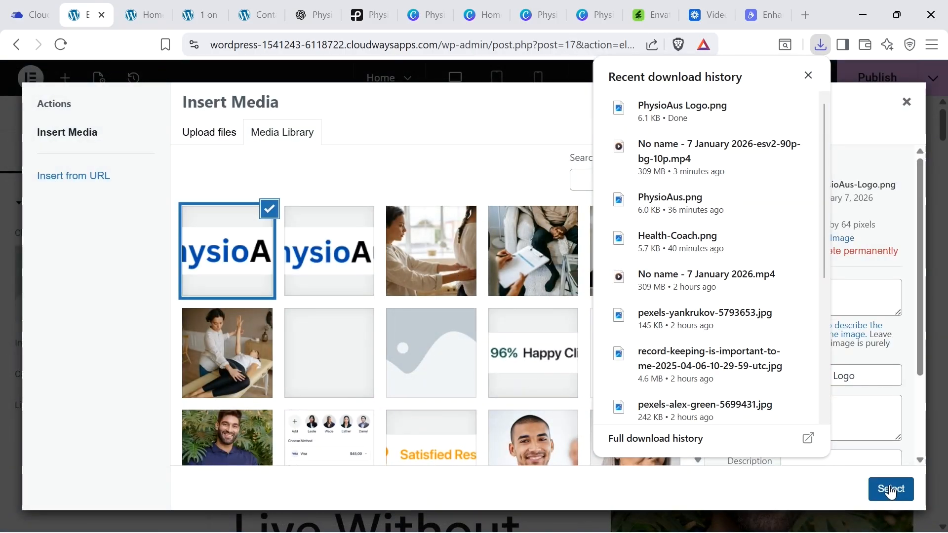
pyautogui.click(892, 490)
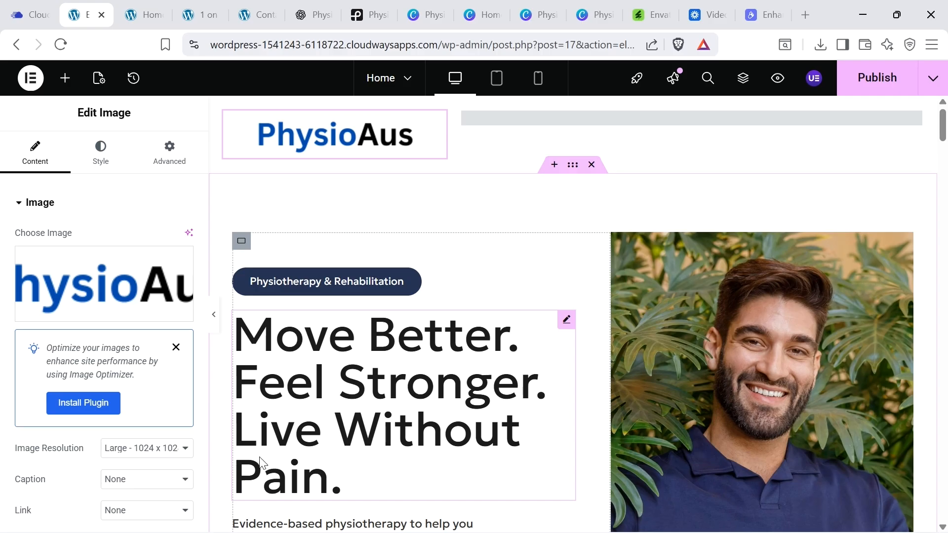
pyautogui.click(539, 79)
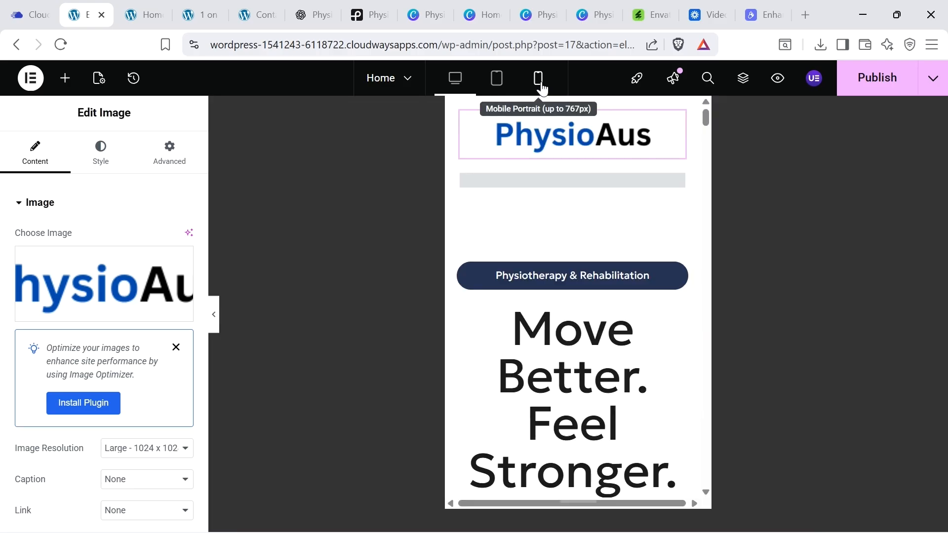